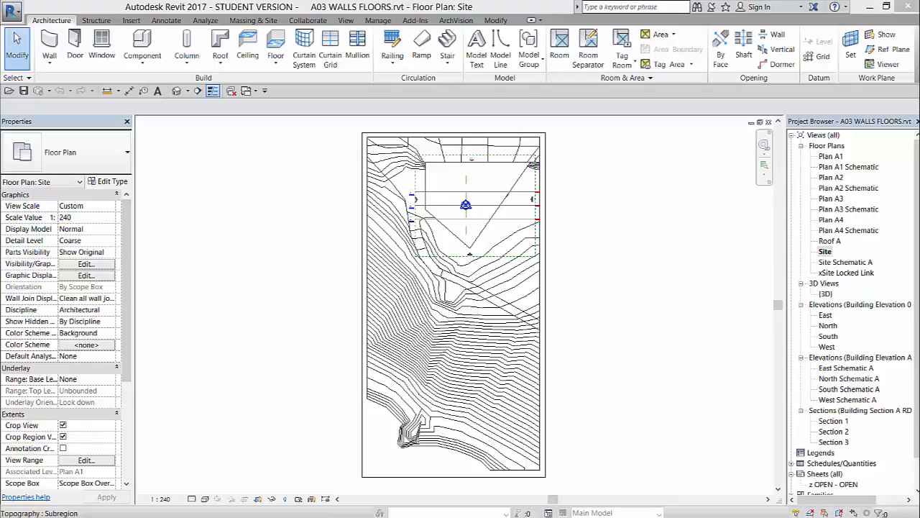
Step: Set the Site view's scope box to None and turn off its crop view and crop region
{"action": "mouse_move", "coordinate": [919, 39]}
{"action": "left_mouse_down"}
{"action": "mouse_move", "coordinate": [498, 40]}
{"action": "mouse_move", "coordinate": [919, 42]}
{"action": "left_mouse_up"}
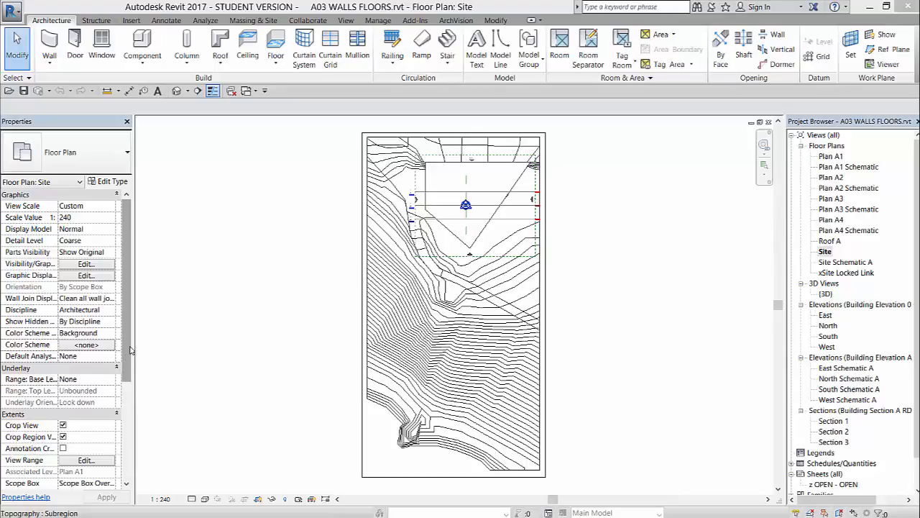
{"action": "scroll", "coordinate": [131, 349], "scroll_direction": "down", "scroll_amount": 5}
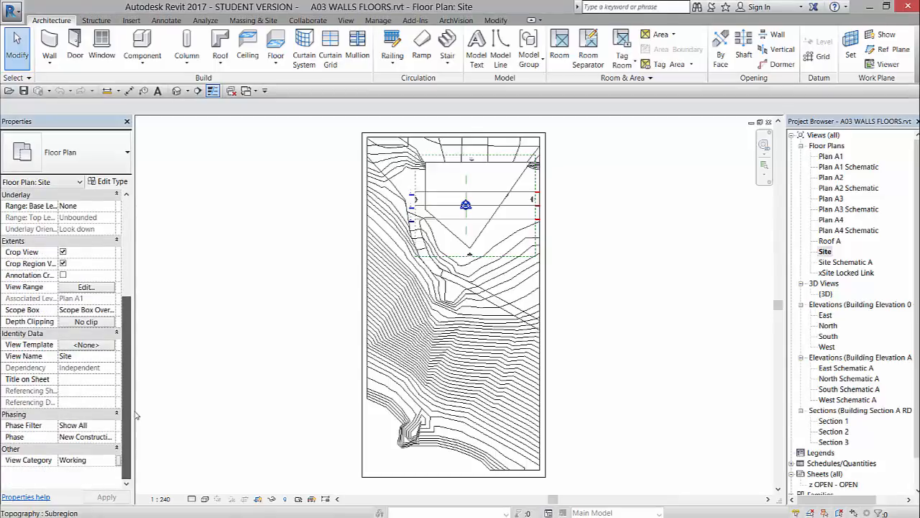
{"action": "left_click", "coordinate": [110, 309]}
{"action": "left_click", "coordinate": [67, 321]}
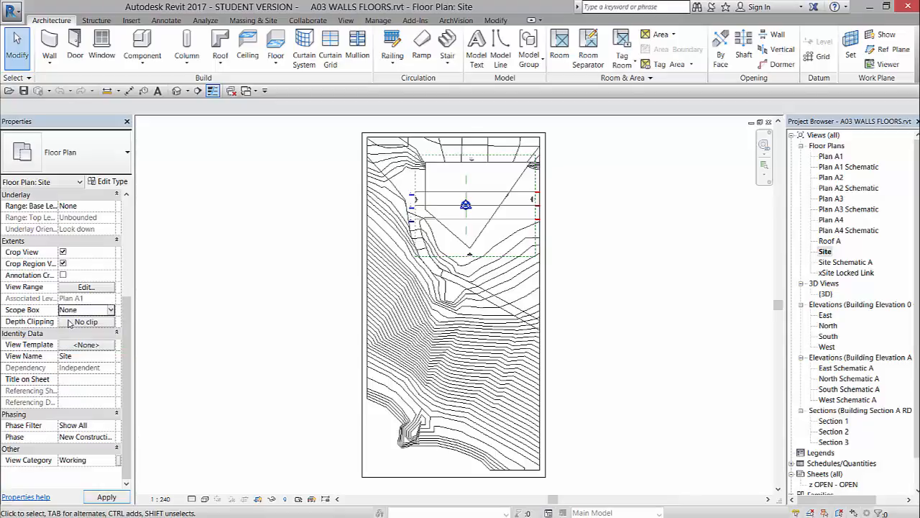
{"action": "left_click", "coordinate": [244, 499]}
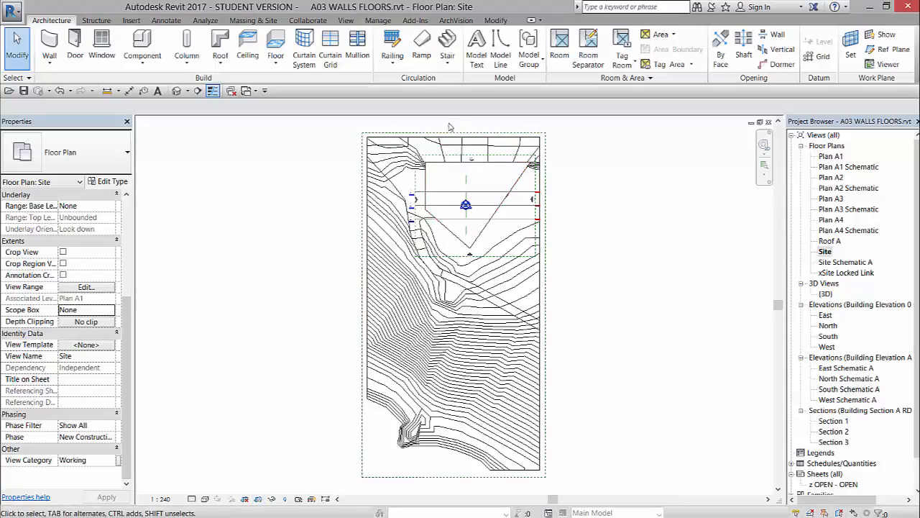
Step: Import the image Plan 01.jpg and place it centred near the project base point on the building pad
{"action": "scroll", "coordinate": [454, 122], "scroll_direction": "up", "scroll_amount": 1}
{"action": "scroll", "coordinate": [455, 123], "scroll_direction": "up", "scroll_amount": 2}
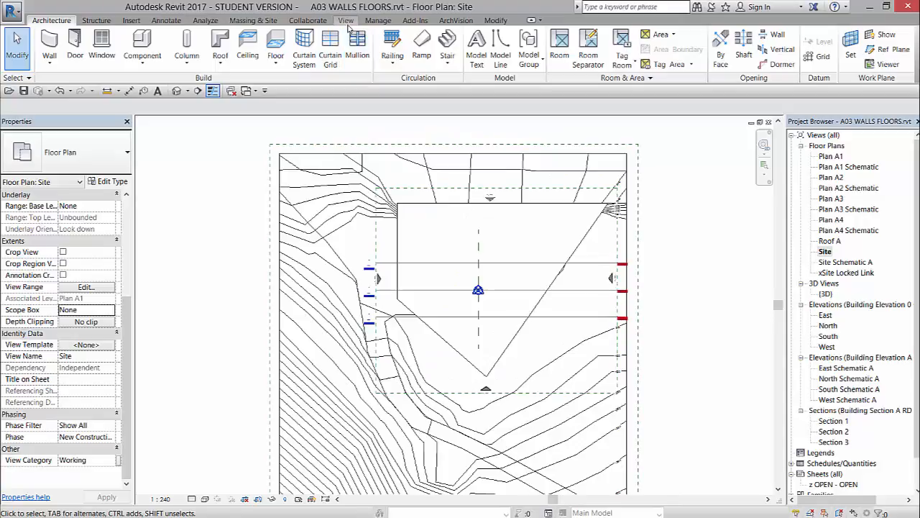
{"action": "left_click", "coordinate": [131, 20]}
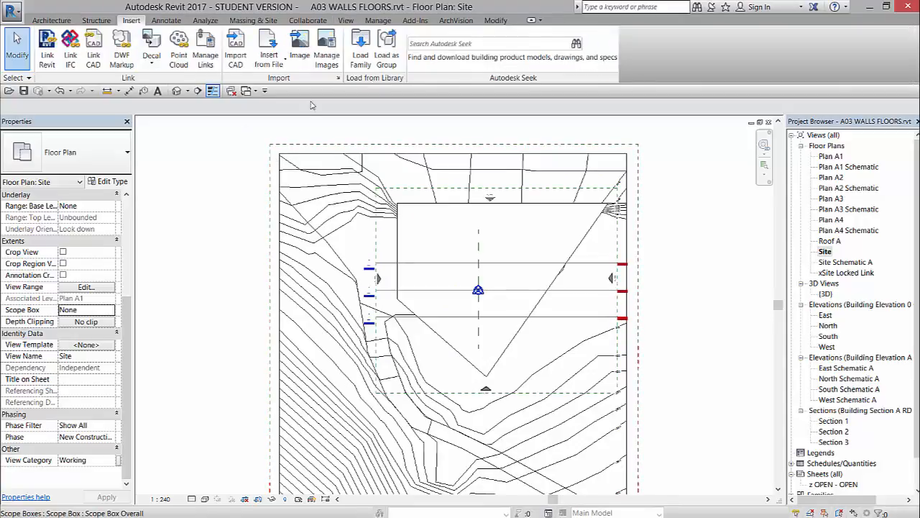
{"action": "left_click", "coordinate": [300, 57]}
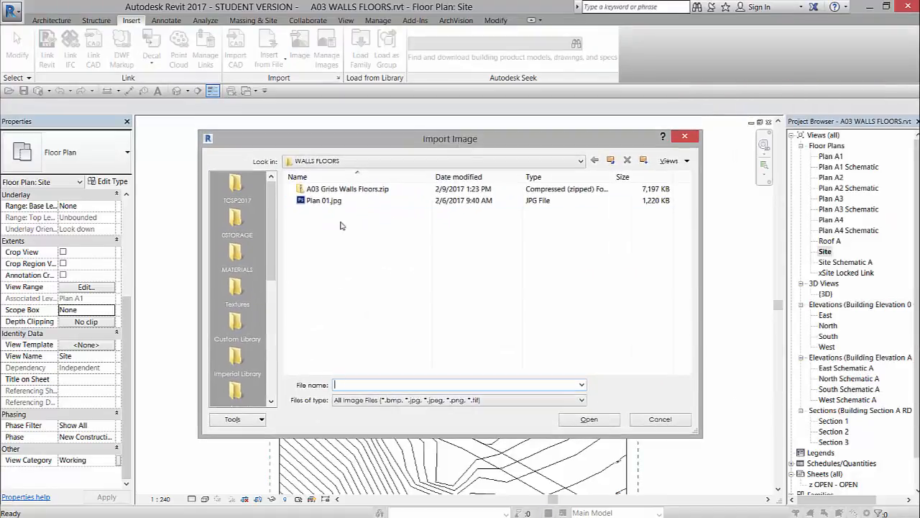
{"action": "left_click", "coordinate": [324, 200]}
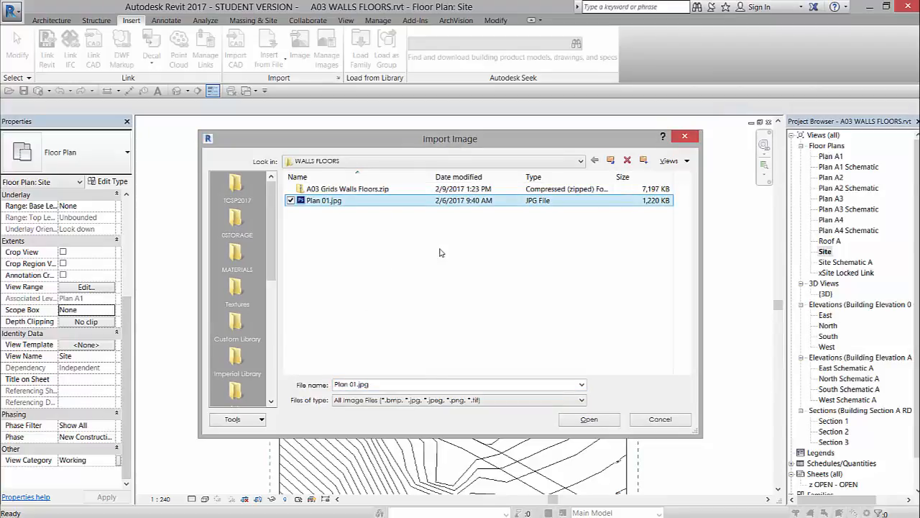
{"action": "left_click", "coordinate": [588, 420]}
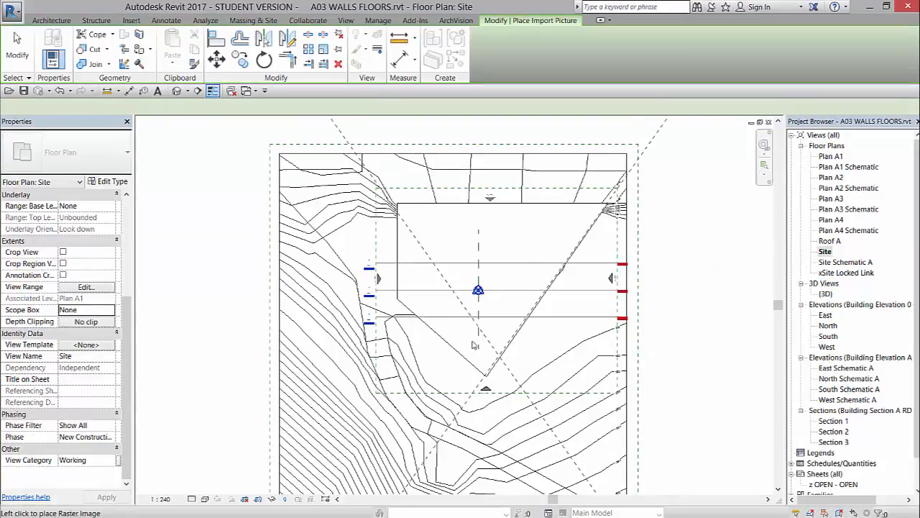
{"action": "scroll", "coordinate": [476, 346], "scroll_direction": "down", "scroll_amount": 5}
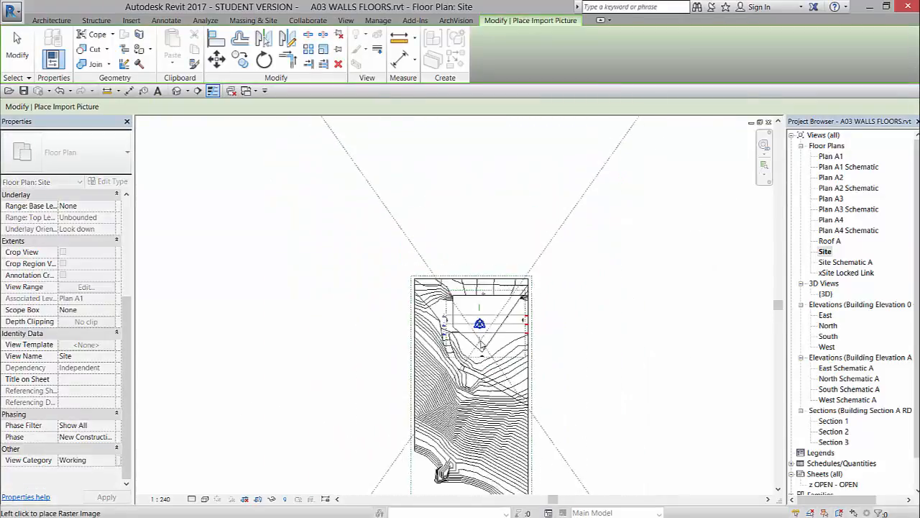
{"action": "scroll", "coordinate": [482, 345], "scroll_direction": "up", "scroll_amount": 3}
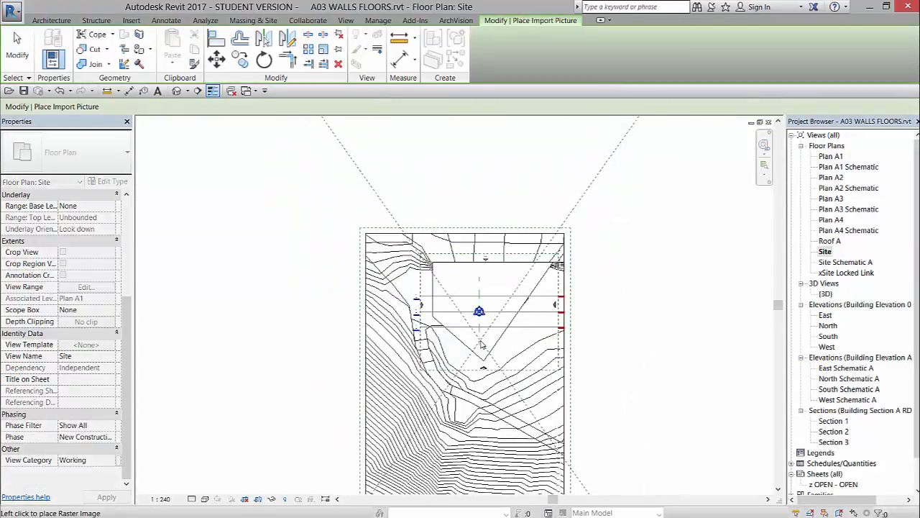
{"action": "left_click", "coordinate": [478, 306]}
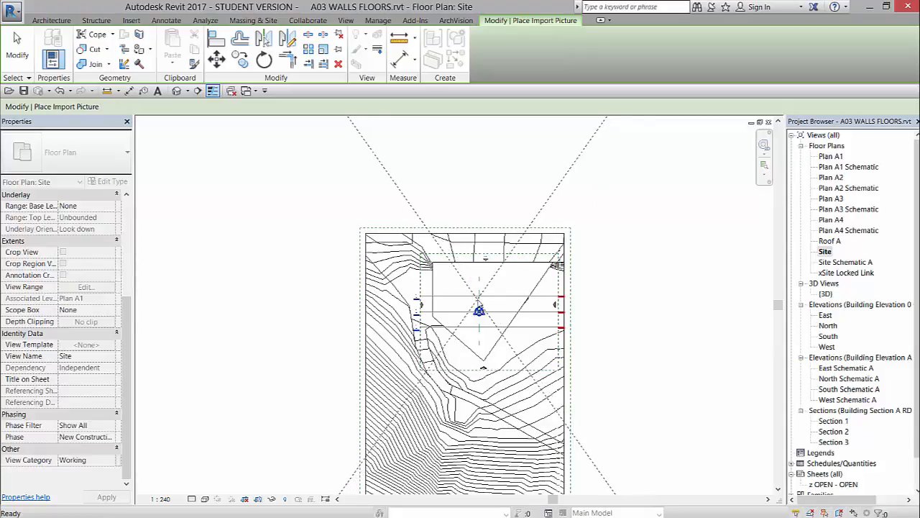
Step: Shrink the placed plan image proportionally to a width of about 76743
{"action": "scroll", "coordinate": [497, 371], "scroll_direction": "down", "scroll_amount": 6}
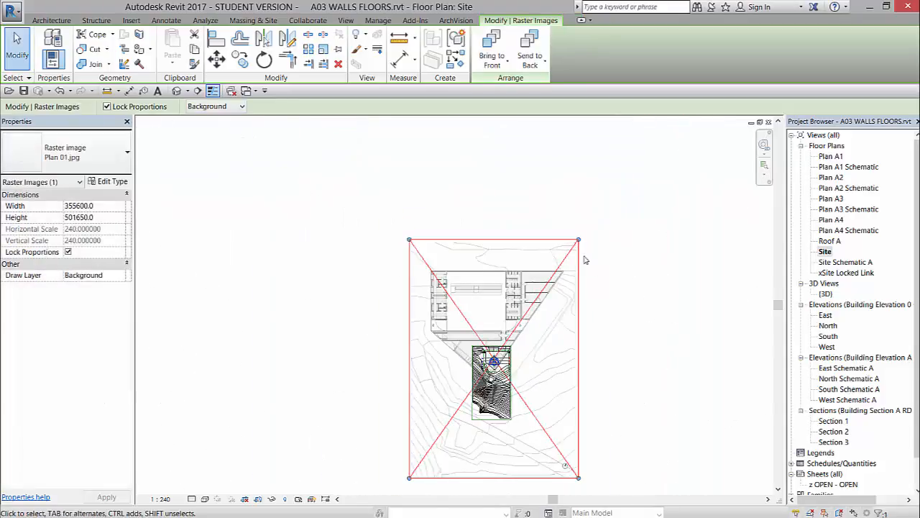
{"action": "left_click_drag", "start_coordinate": [579, 240], "coordinate": [501, 364]}
{"action": "scroll", "coordinate": [501, 363], "scroll_direction": "up", "scroll_amount": 3}
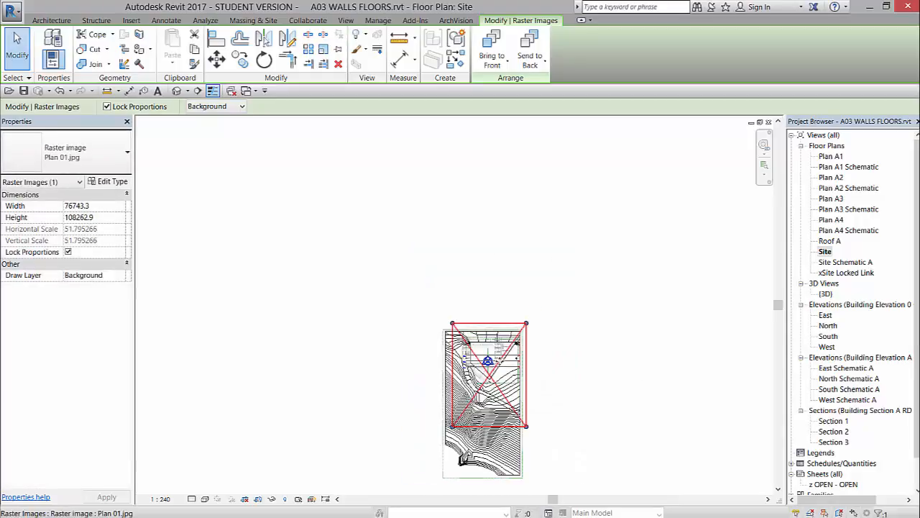
{"action": "scroll", "coordinate": [501, 361], "scroll_direction": "up", "scroll_amount": 6}
{"action": "scroll", "coordinate": [501, 361], "scroll_direction": "up", "scroll_amount": 1}
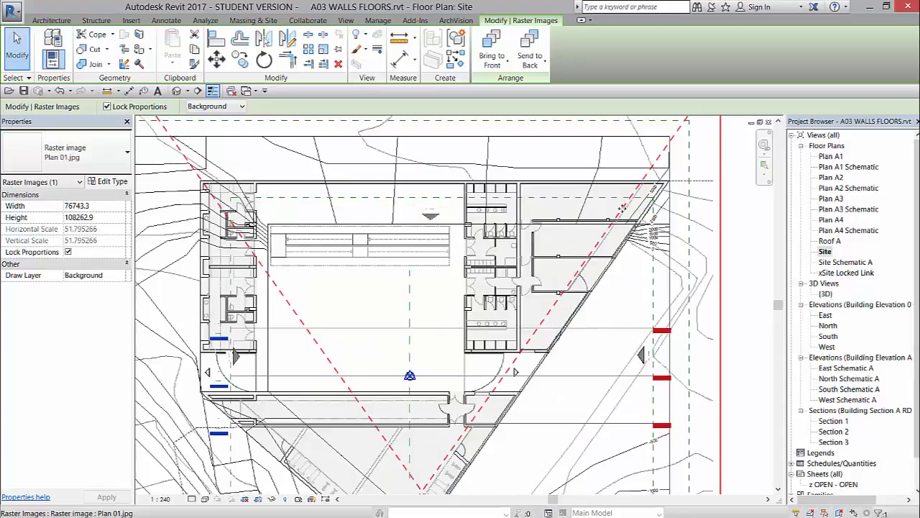
Step: Reduce the plan image to a width of about 62195 and move it so its building overlaps the pad
{"action": "scroll", "coordinate": [620, 208], "scroll_direction": "down", "scroll_amount": 4}
{"action": "left_click_drag", "start_coordinate": [653, 159], "coordinate": [609, 220]}
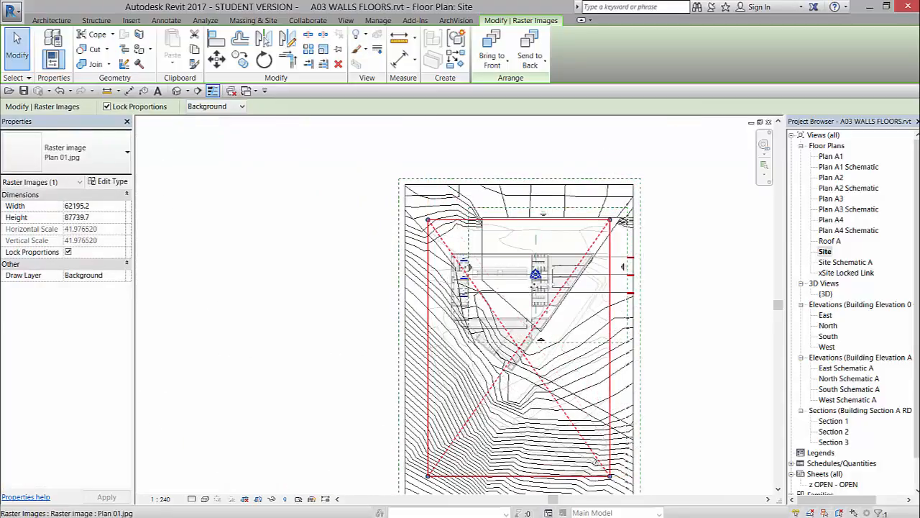
{"action": "left_click_drag", "start_coordinate": [530, 290], "coordinate": [508, 264]}
{"action": "scroll", "coordinate": [549, 226], "scroll_direction": "up", "scroll_amount": 3}
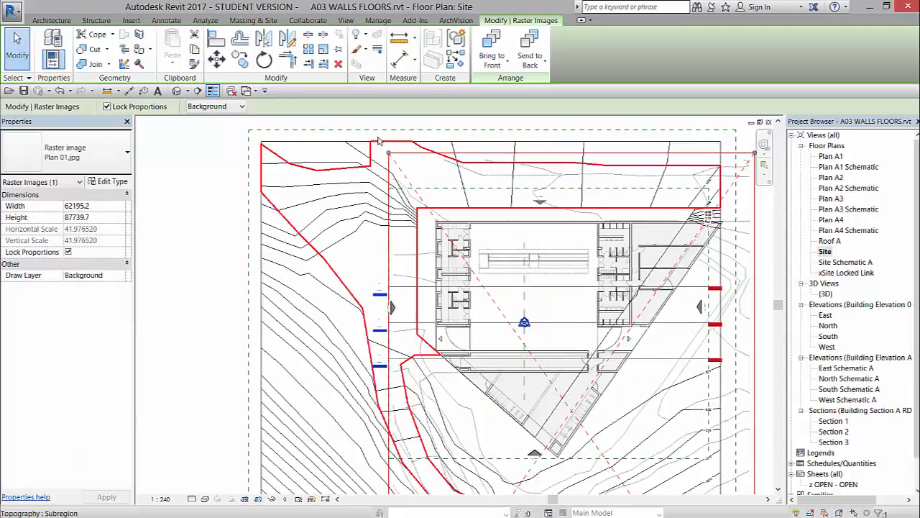
Step: Reduce the plan image to a width of about 59677 and shift its building toward the pad's upper-left corner
{"action": "left_click_drag", "start_coordinate": [389, 153], "coordinate": [402, 167]}
{"action": "scroll", "coordinate": [491, 259], "scroll_direction": "up", "scroll_amount": 3}
{"action": "left_click_drag", "start_coordinate": [490, 258], "coordinate": [429, 206]}
{"action": "middle_click_drag", "start_coordinate": [406, 195], "coordinate": [289, 249]}
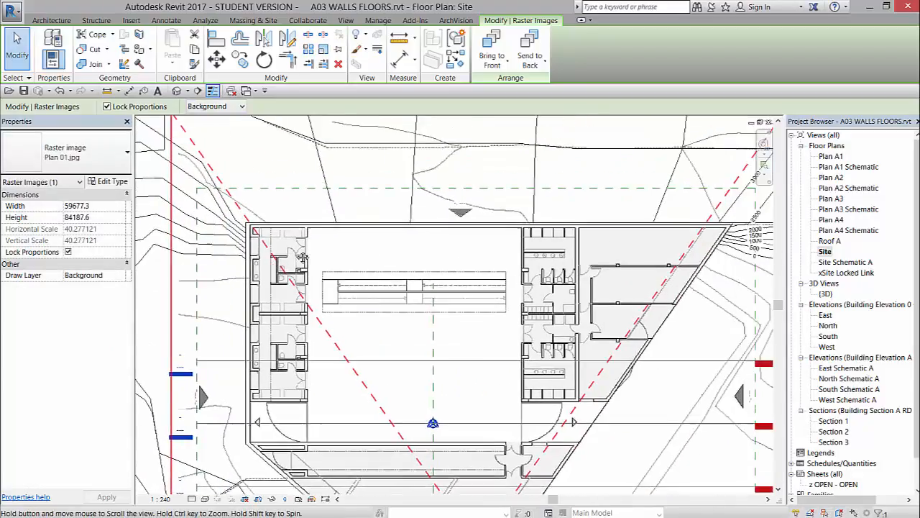
{"action": "scroll", "coordinate": [300, 243], "scroll_direction": "down", "scroll_amount": 2}
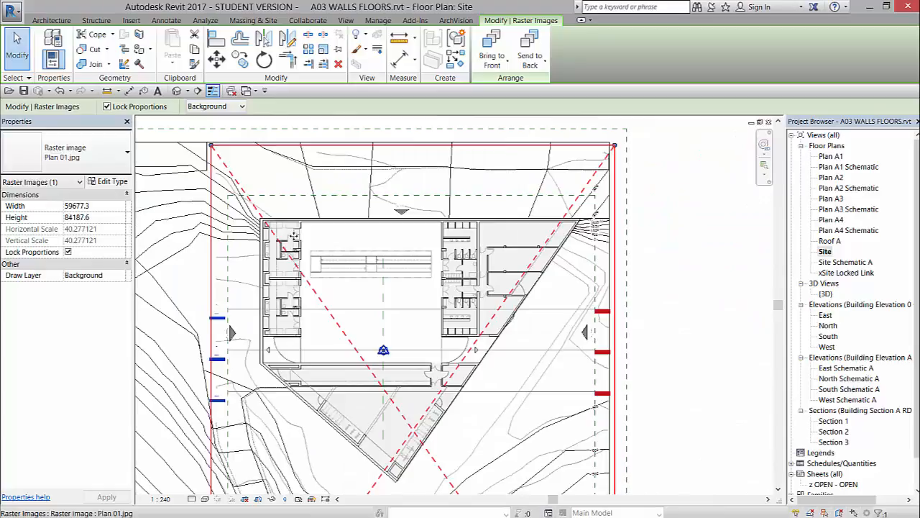
{"action": "scroll", "coordinate": [294, 236], "scroll_direction": "up", "scroll_amount": 2}
{"action": "scroll", "coordinate": [299, 220], "scroll_direction": "down", "scroll_amount": 2}
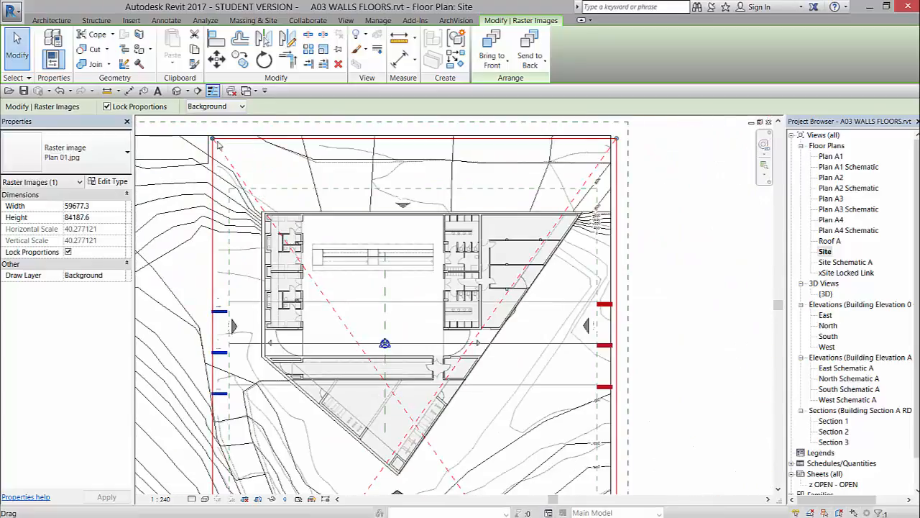
Step: Shrink the plan image to a width of about 57383, realign it roughly with the pad's upper-left corner and deselect it
{"action": "left_click_drag", "start_coordinate": [213, 139], "coordinate": [229, 161]}
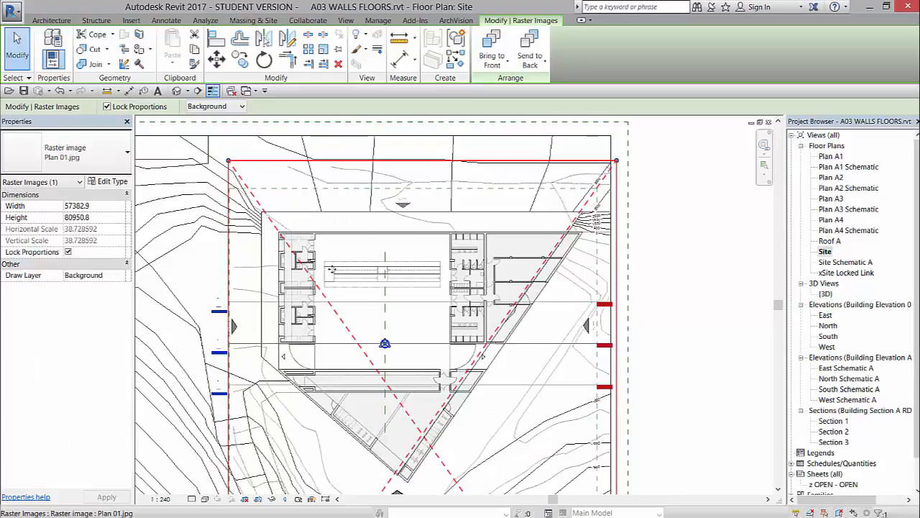
{"action": "left_click_drag", "start_coordinate": [345, 250], "coordinate": [329, 238]}
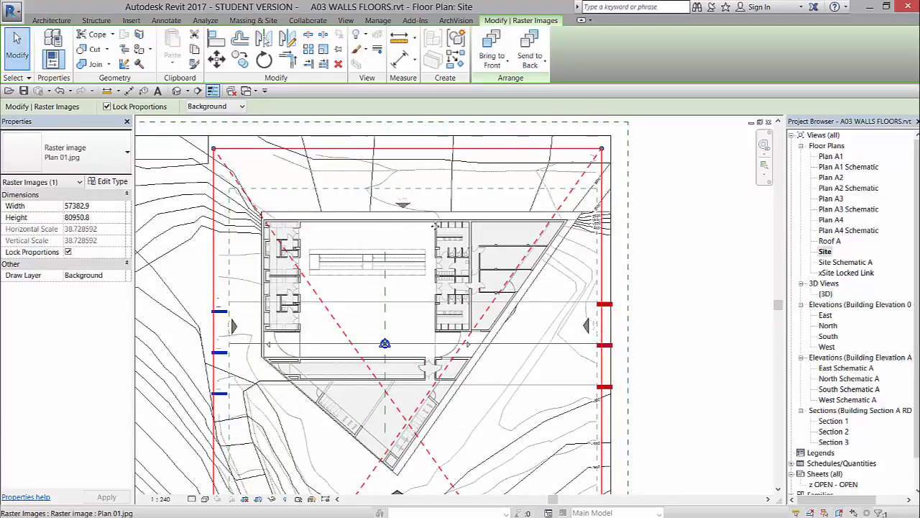
{"action": "scroll", "coordinate": [240, 210], "scroll_direction": "up", "scroll_amount": 5}
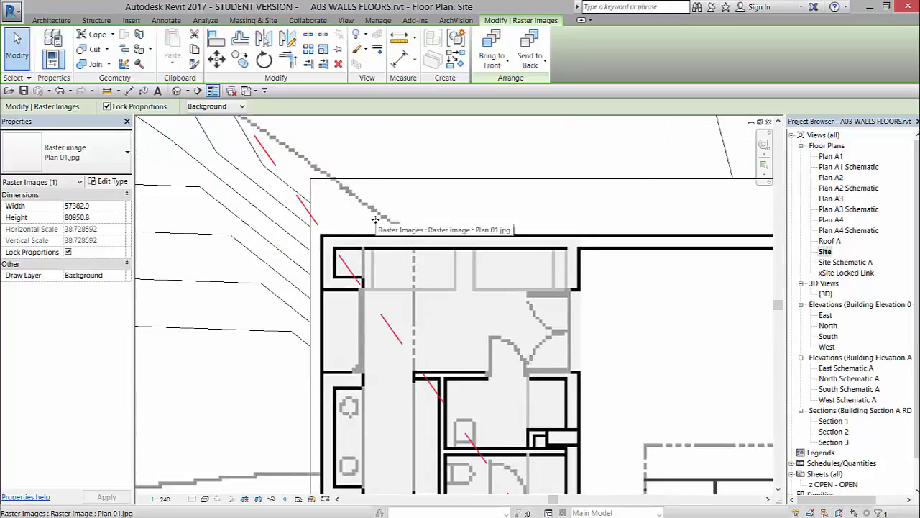
{"action": "scroll", "coordinate": [375, 220], "scroll_direction": "down", "scroll_amount": 4}
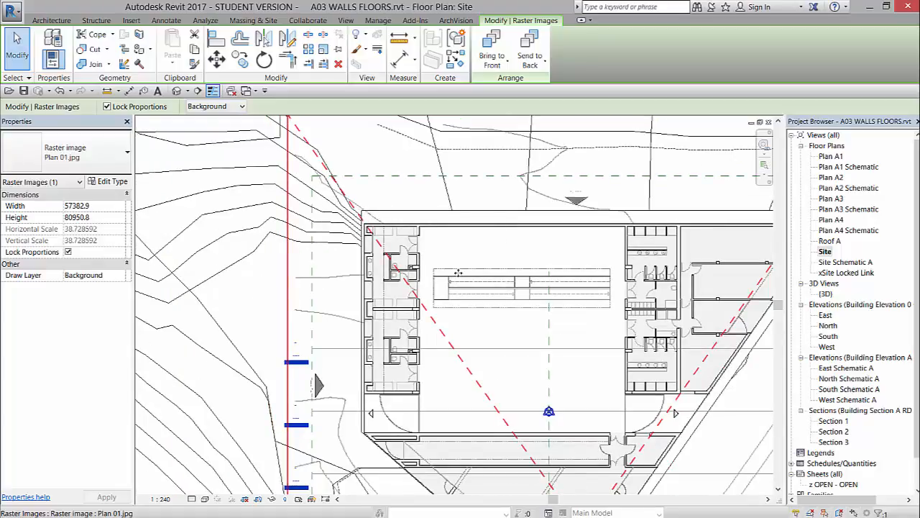
{"action": "scroll", "coordinate": [458, 272], "scroll_direction": "down", "scroll_amount": 4}
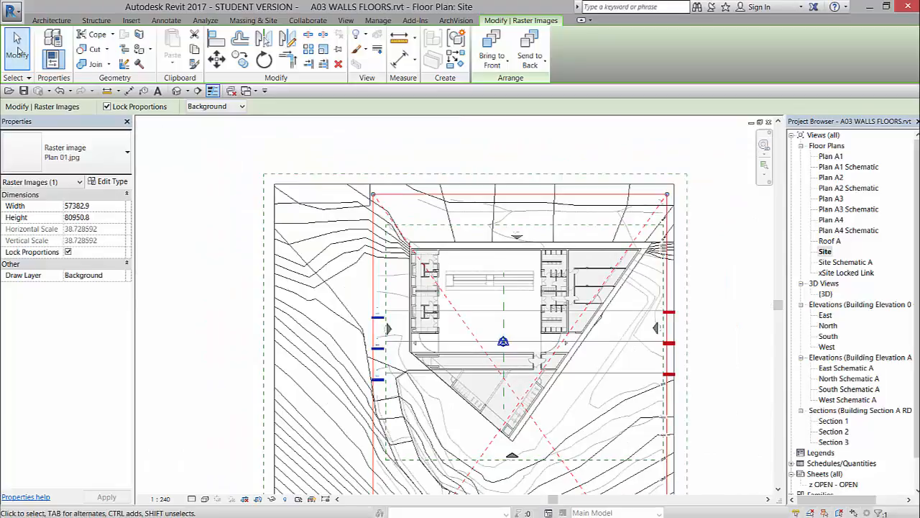
{"action": "left_click", "coordinate": [18, 47]}
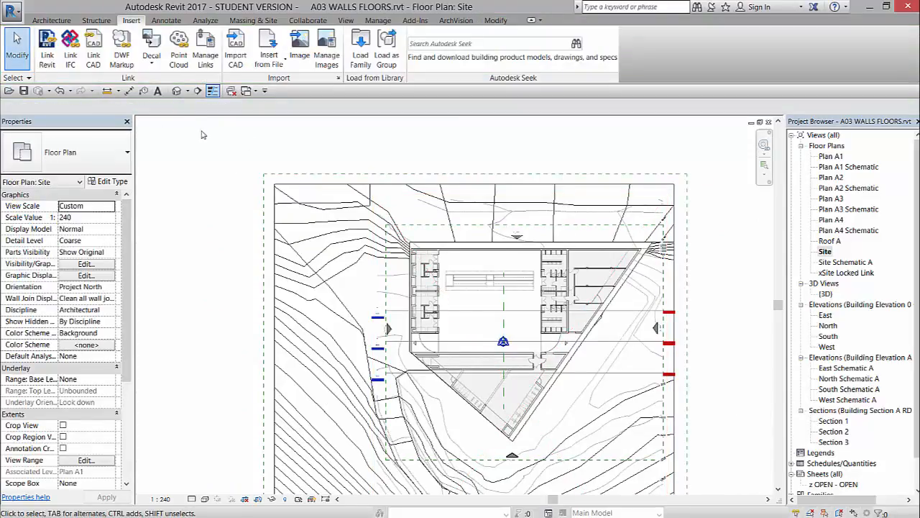
Step: Move the plan image precisely from the building's upper-left outer wall corner to the pad's upper-left corner
{"action": "left_click", "coordinate": [433, 266]}
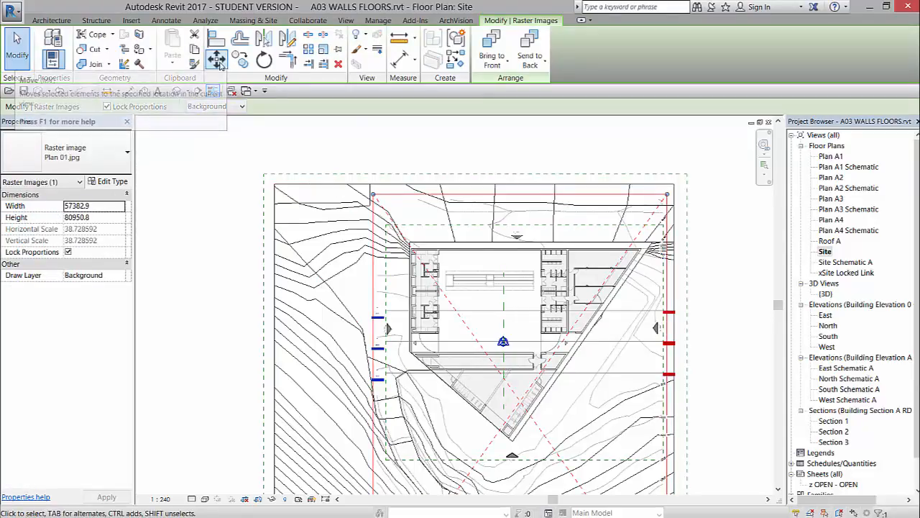
{"action": "left_click", "coordinate": [217, 60]}
{"action": "scroll", "coordinate": [385, 210], "scroll_direction": "up", "scroll_amount": 6}
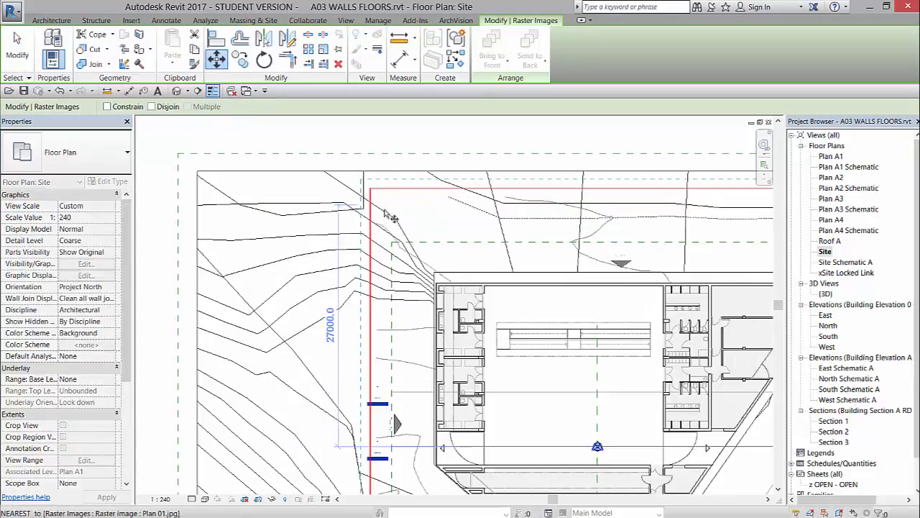
{"action": "scroll", "coordinate": [471, 312], "scroll_direction": "up", "scroll_amount": 5}
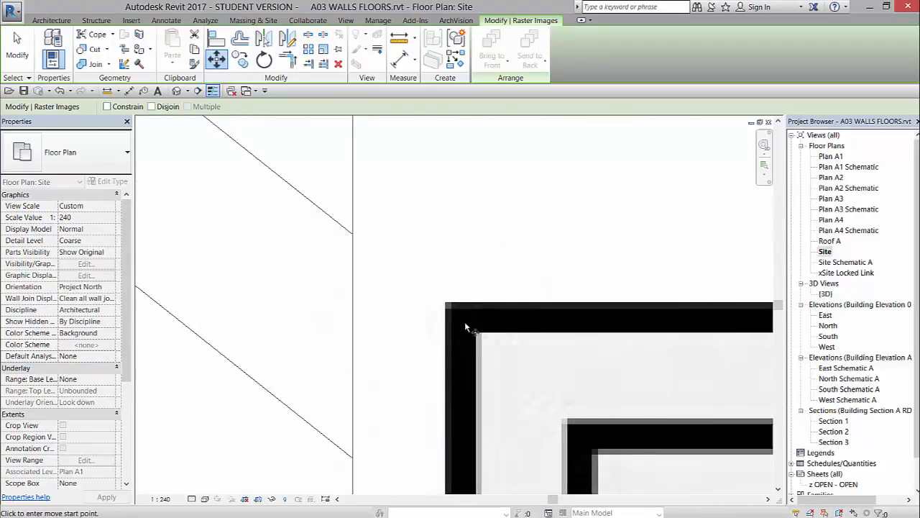
{"action": "left_click", "coordinate": [464, 321]}
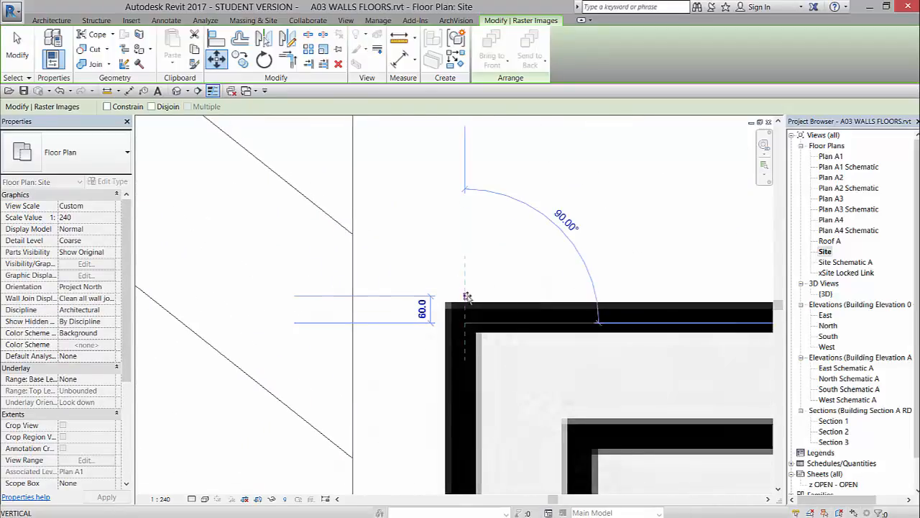
{"action": "scroll", "coordinate": [471, 309], "scroll_direction": "down", "scroll_amount": 5}
{"action": "scroll", "coordinate": [470, 308], "scroll_direction": "down", "scroll_amount": 3}
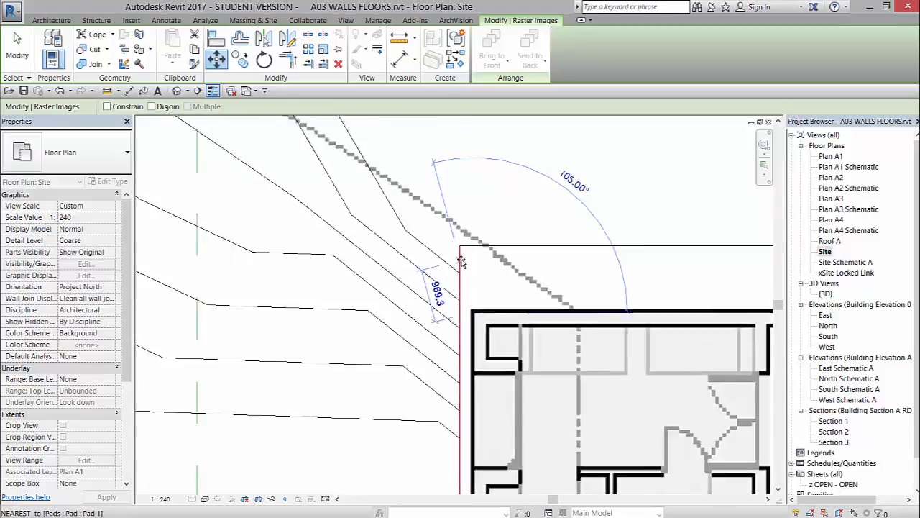
{"action": "scroll", "coordinate": [447, 230], "scroll_direction": "up", "scroll_amount": 6}
{"action": "left_click", "coordinate": [449, 229]}
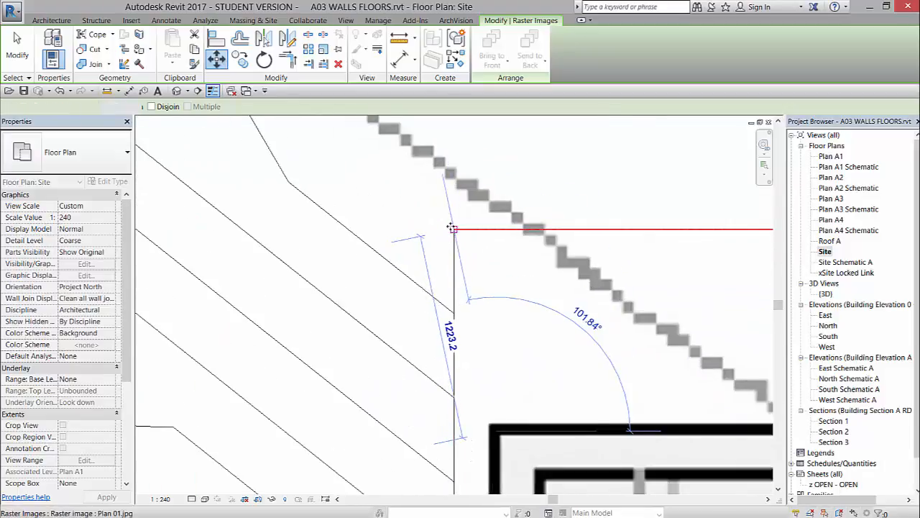
{"action": "scroll", "coordinate": [358, 277], "scroll_direction": "down", "scroll_amount": 3}
{"action": "scroll", "coordinate": [357, 276], "scroll_direction": "down", "scroll_amount": 4}
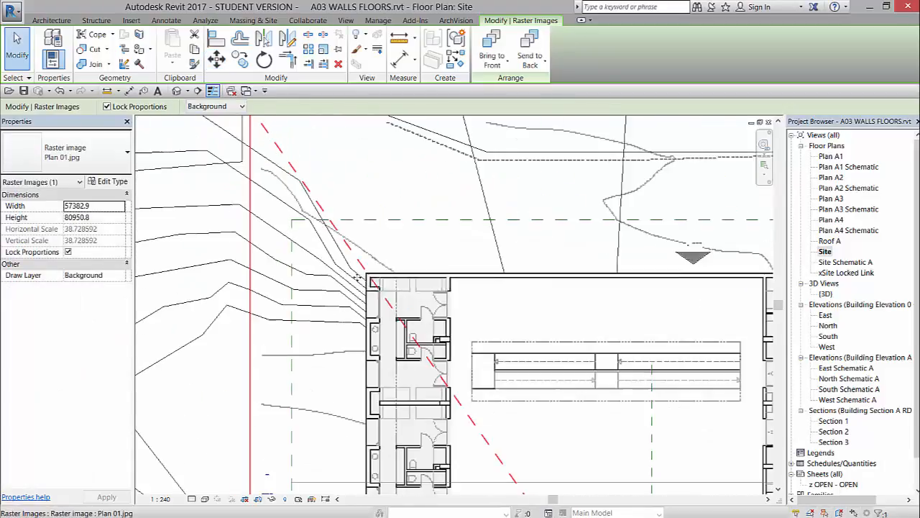
Step: Start a graphical Scale of the plan image with its origin at the pad's upper-left corner endpoint
{"action": "scroll", "coordinate": [357, 248], "scroll_direction": "down", "scroll_amount": 2}
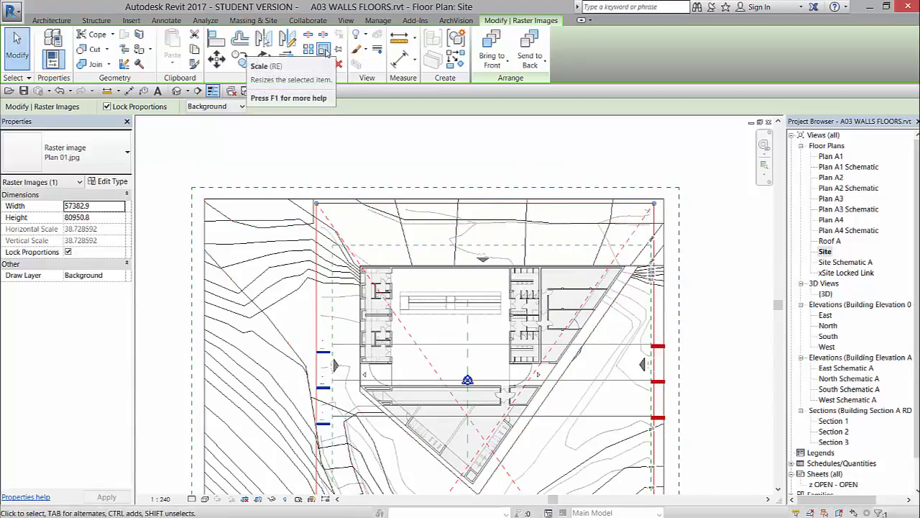
{"action": "left_click", "coordinate": [324, 51]}
{"action": "scroll", "coordinate": [368, 277], "scroll_direction": "up", "scroll_amount": 2}
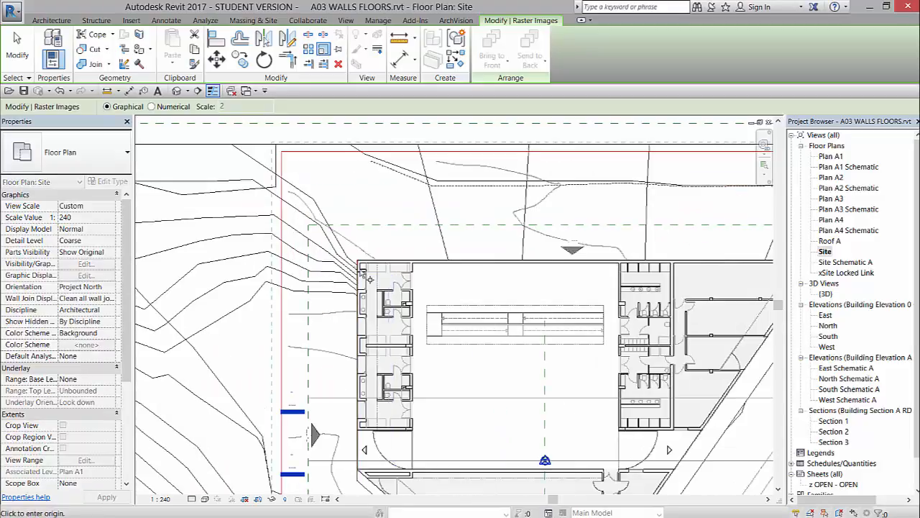
{"action": "scroll", "coordinate": [365, 276], "scroll_direction": "up", "scroll_amount": 2}
{"action": "scroll", "coordinate": [363, 266], "scroll_direction": "up", "scroll_amount": 2}
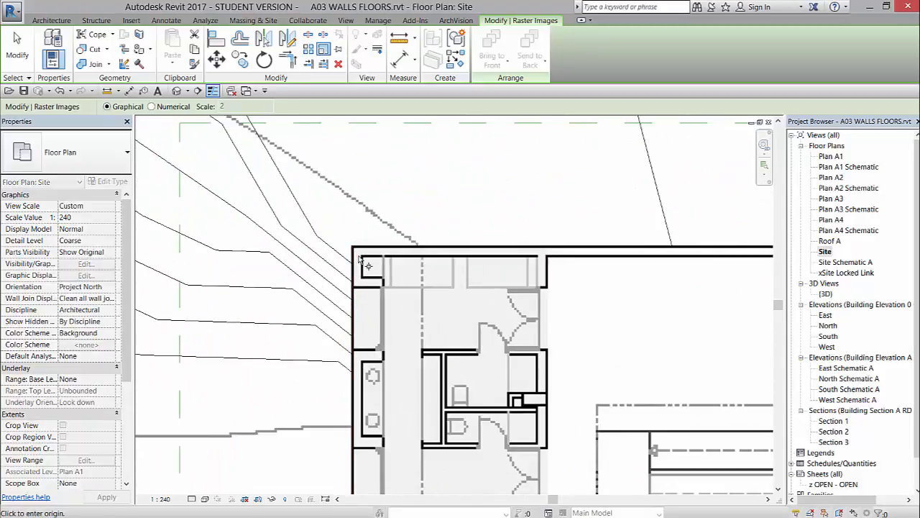
{"action": "scroll", "coordinate": [363, 262], "scroll_direction": "up", "scroll_amount": 5}
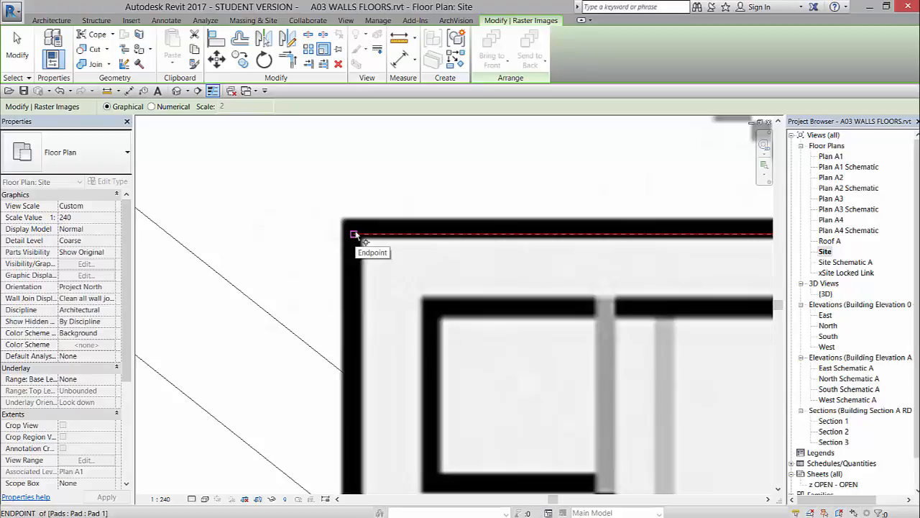
{"action": "left_click", "coordinate": [354, 235]}
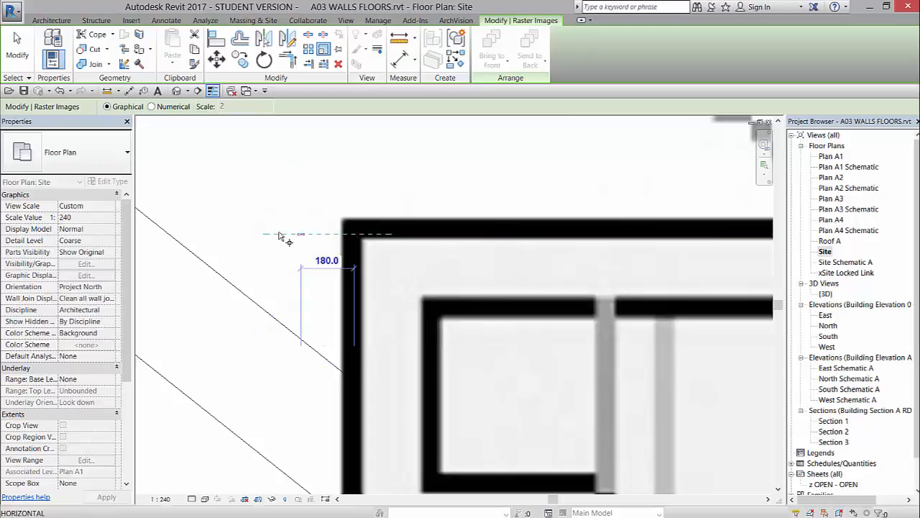
Step: Scale the plan image from the building's upper-right outer wall corner to the pad's upper-right corner, giving a width of about 60443
{"action": "scroll", "coordinate": [283, 239], "scroll_direction": "down", "scroll_amount": 5}
{"action": "scroll", "coordinate": [282, 239], "scroll_direction": "down", "scroll_amount": 5}
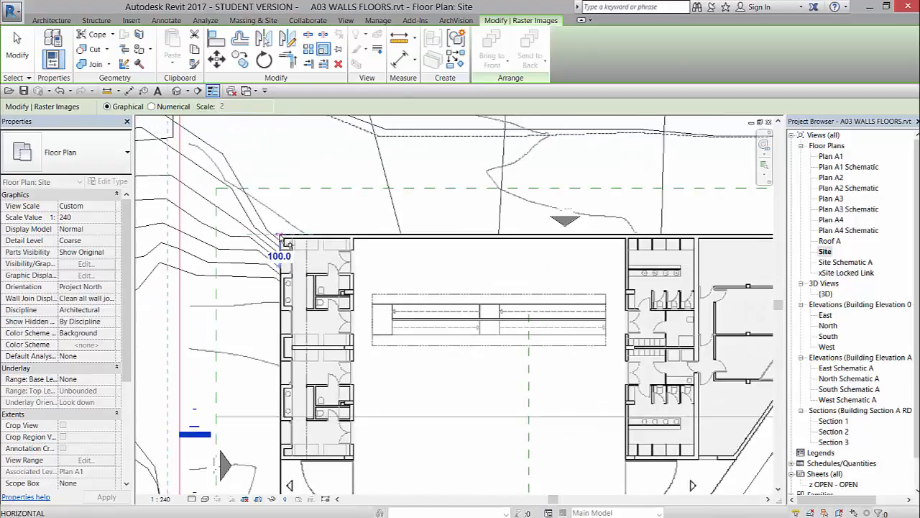
{"action": "scroll", "coordinate": [690, 241], "scroll_direction": "up", "scroll_amount": 10}
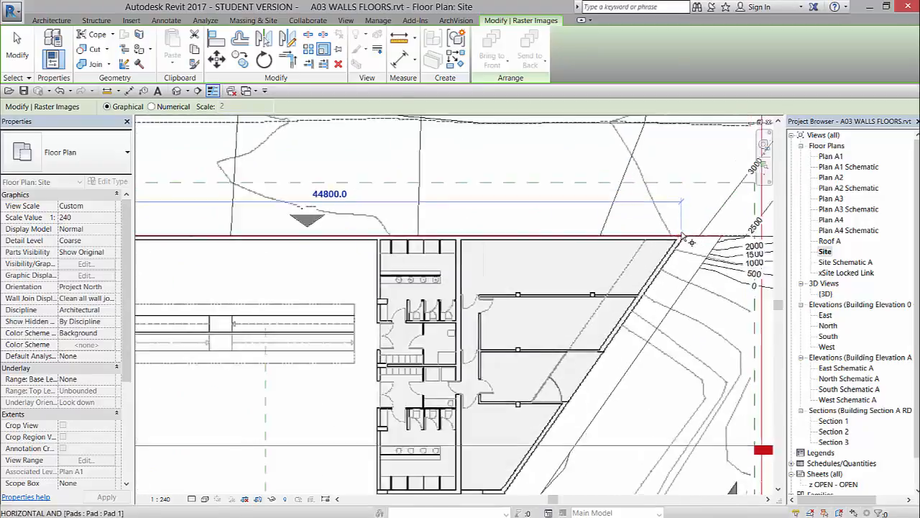
{"action": "scroll", "coordinate": [696, 253], "scroll_direction": "up", "scroll_amount": 5}
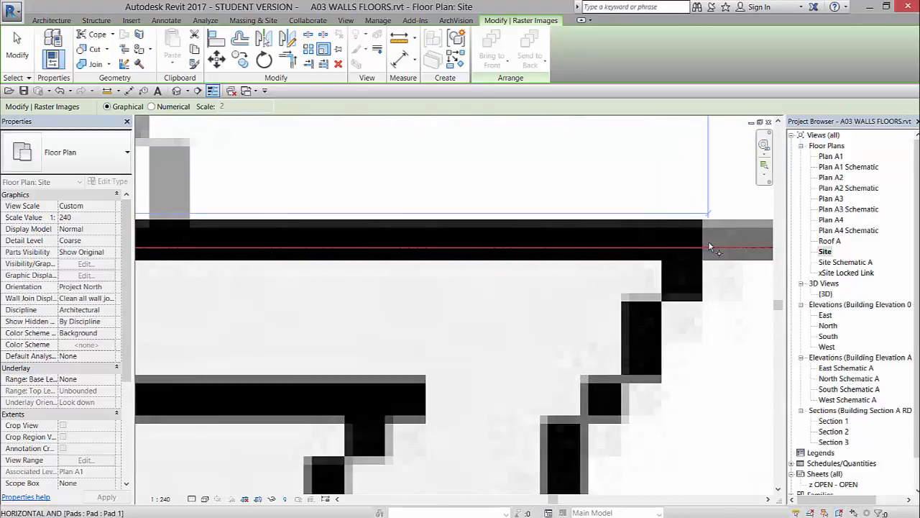
{"action": "scroll", "coordinate": [515, 217], "scroll_direction": "down", "scroll_amount": 5}
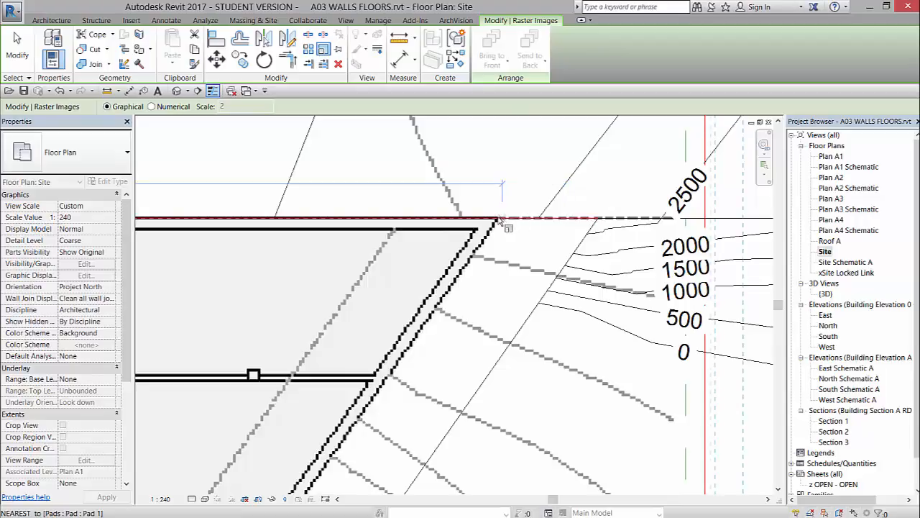
{"action": "left_click", "coordinate": [597, 218]}
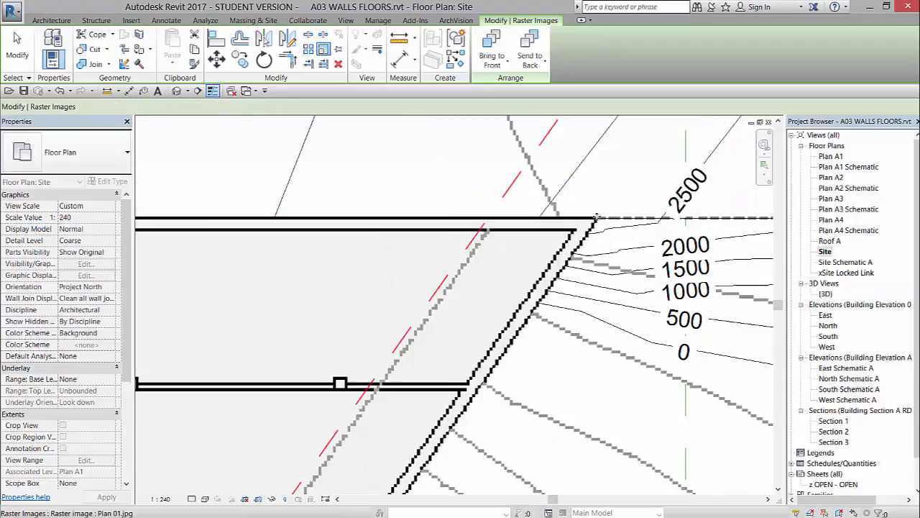
{"action": "scroll", "coordinate": [623, 257], "scroll_direction": "down", "scroll_amount": 4}
{"action": "scroll", "coordinate": [622, 257], "scroll_direction": "down", "scroll_amount": 2}
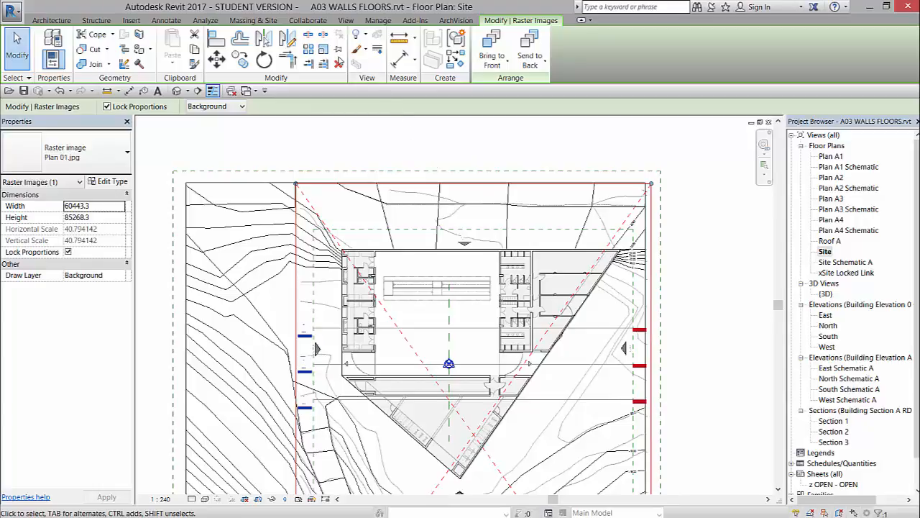
Step: Pin the plan image in place, then reselect it briefly to check the pin and clear the selection
{"action": "left_click", "coordinate": [338, 51]}
{"action": "left_click", "coordinate": [689, 243]}
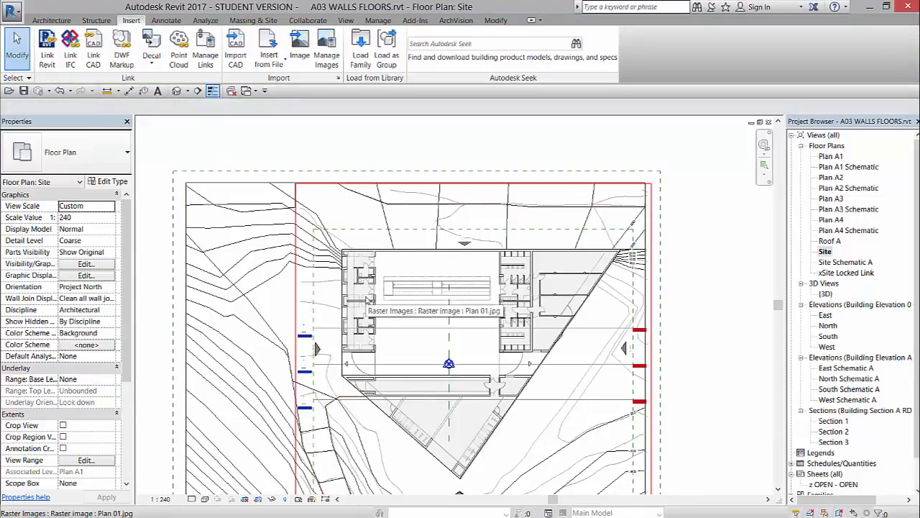
{"action": "left_click", "coordinate": [366, 301]}
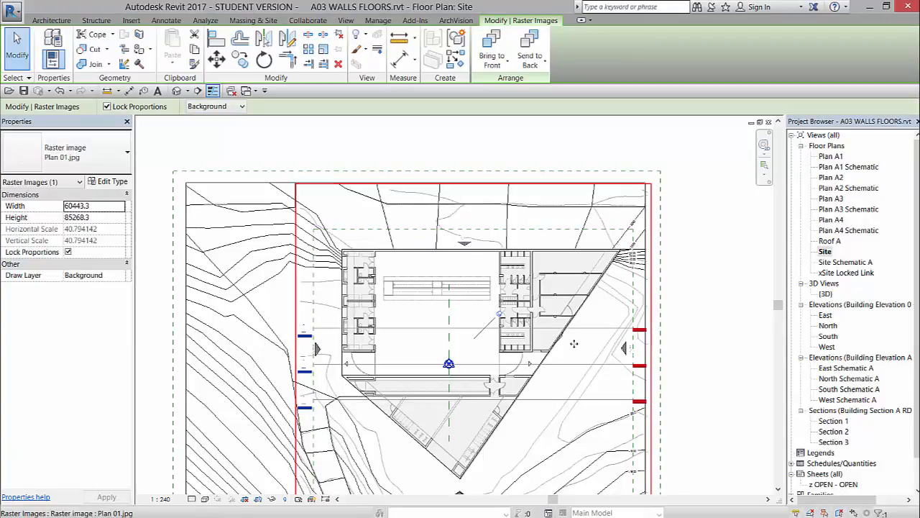
{"action": "key", "text": "Escape"}
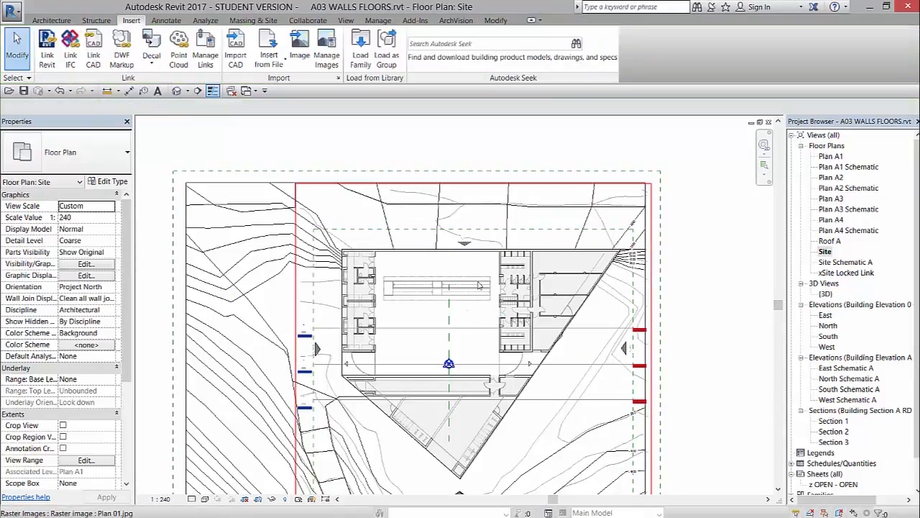
Step: Disable the selection of pinned elements, test it by selecting over the plan image, and clear the selection
{"action": "left_click", "coordinate": [486, 239]}
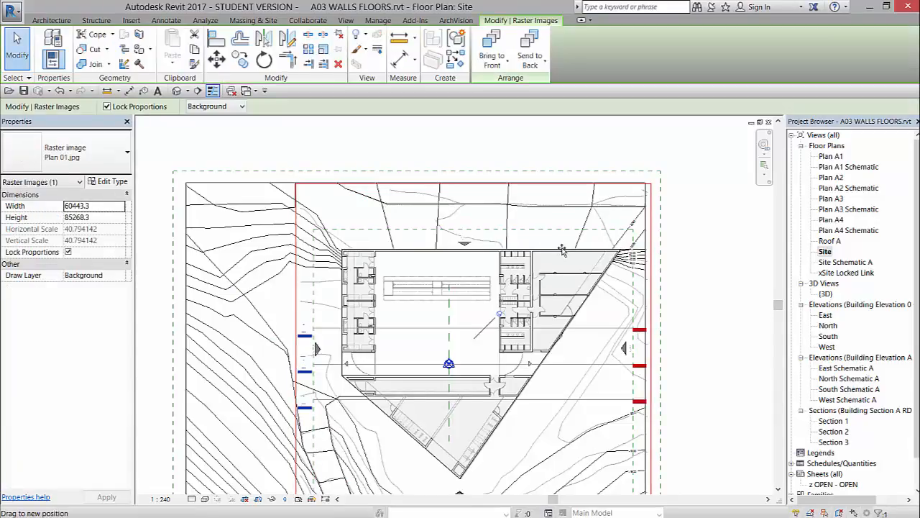
{"action": "left_click", "coordinate": [825, 512]}
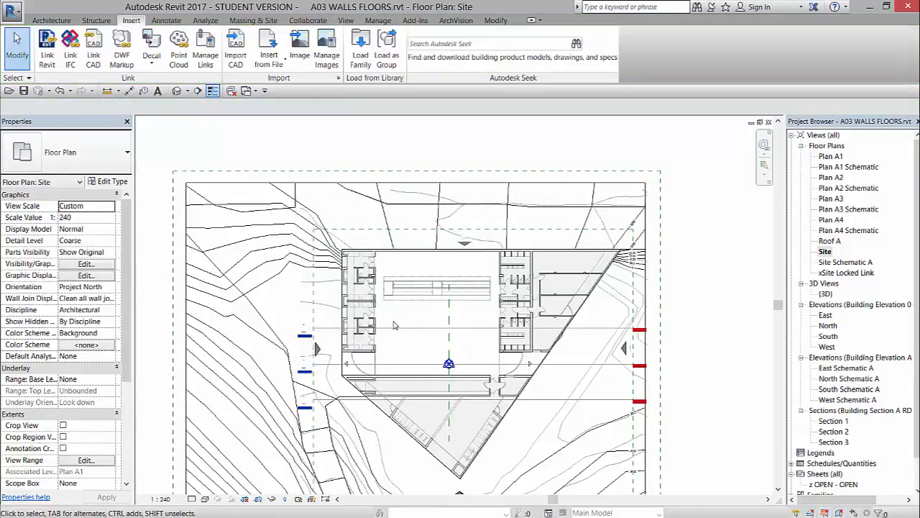
{"action": "left_click", "coordinate": [460, 364]}
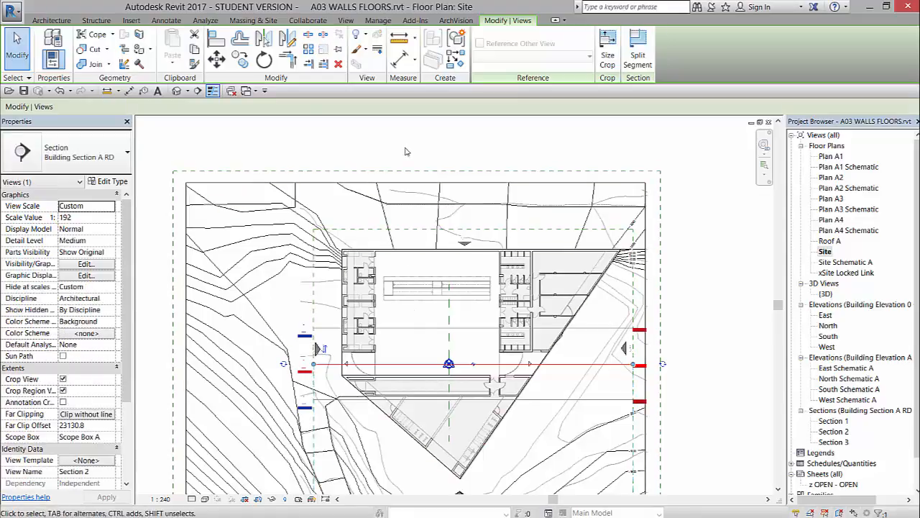
{"action": "left_click", "coordinate": [405, 151]}
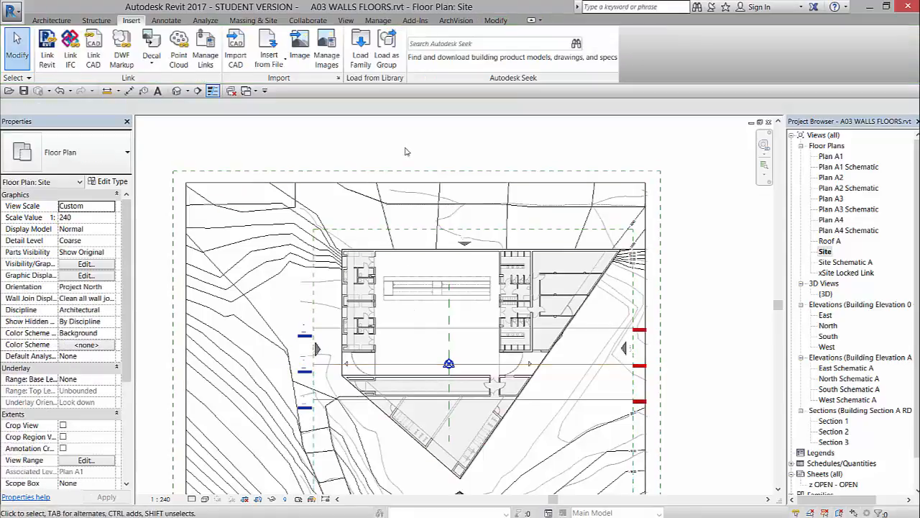